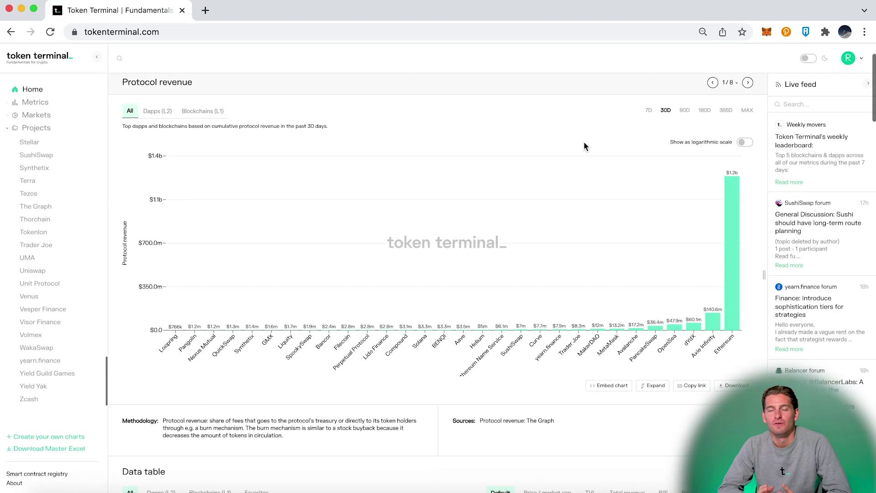
Step: Switch the Protocol revenue chart to Blockchains (L1) only, on a logarithmic scale
scroll(584, 142, "up", 1)
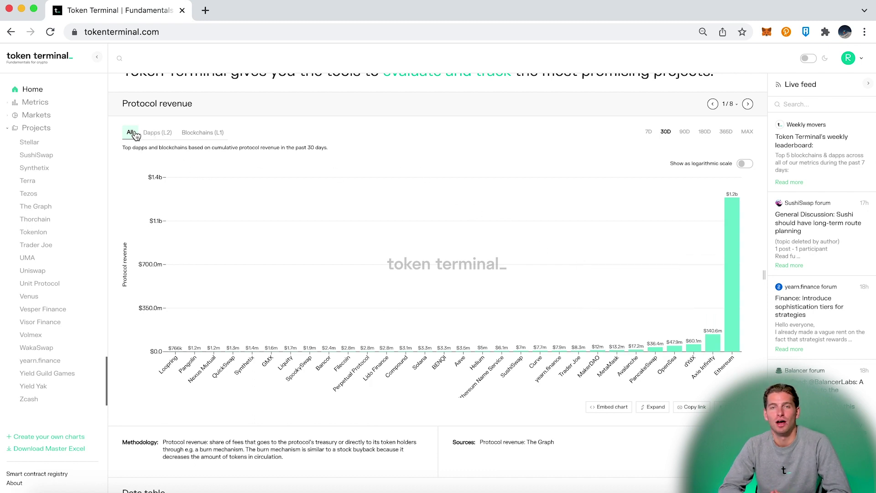
left_click(160, 132)
left_click(197, 136)
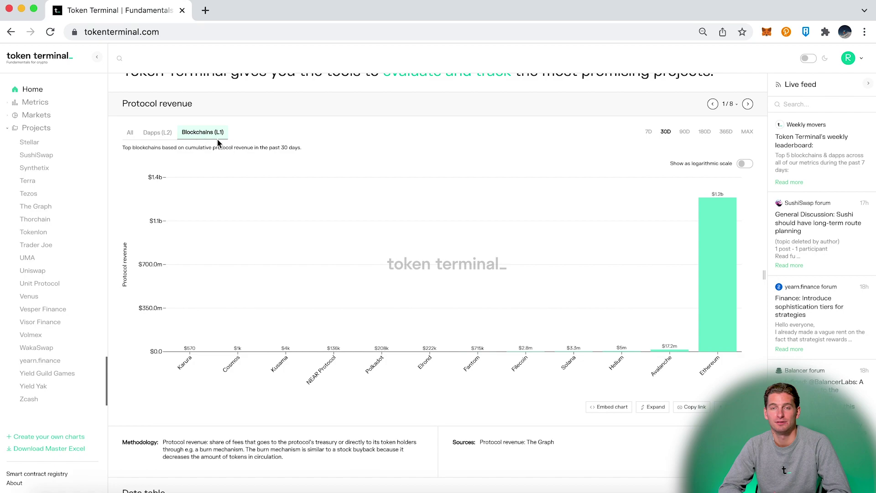
mouse_move(680, 196)
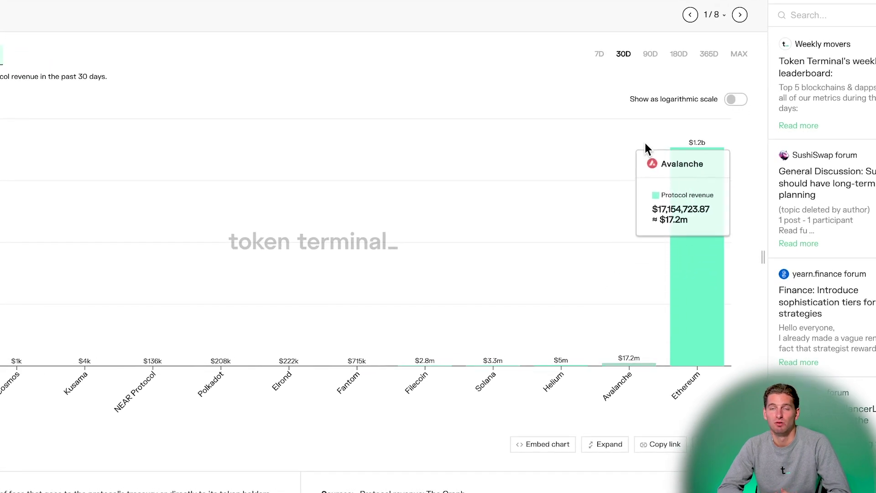
left_click(736, 99)
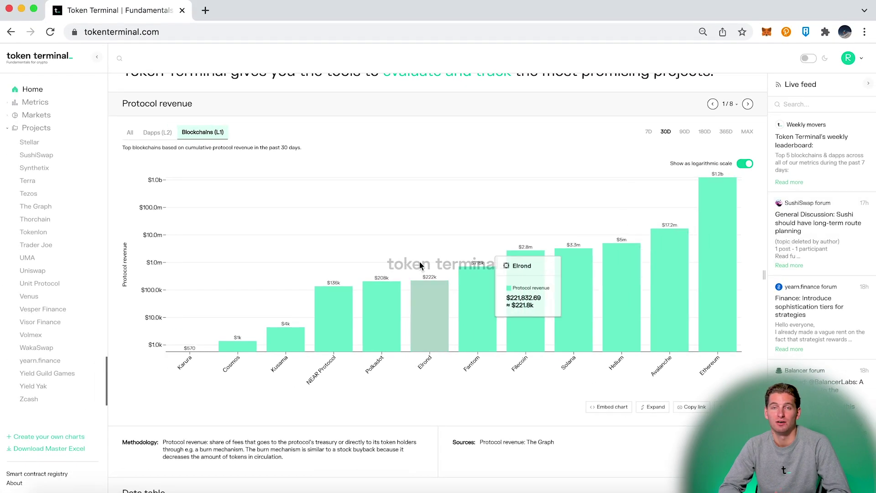
Step: Advance the featured chart four times to view 5/8, the P/S ratio
left_click(747, 105)
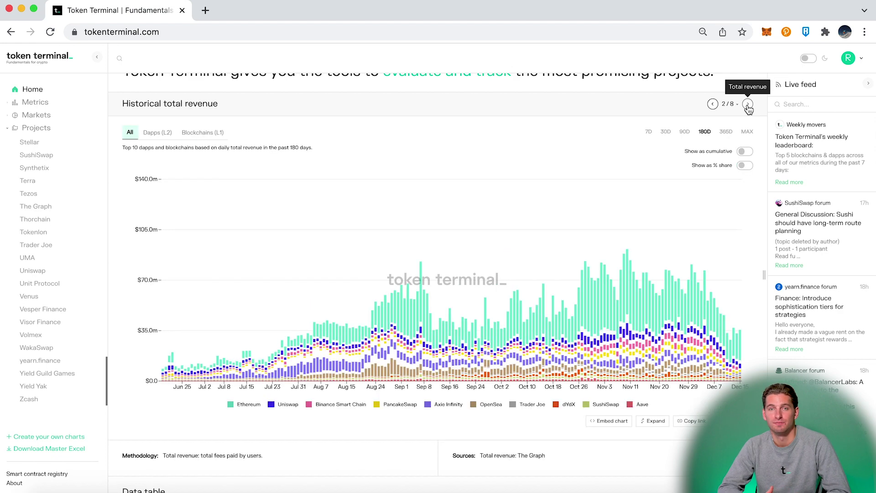
left_click(747, 105)
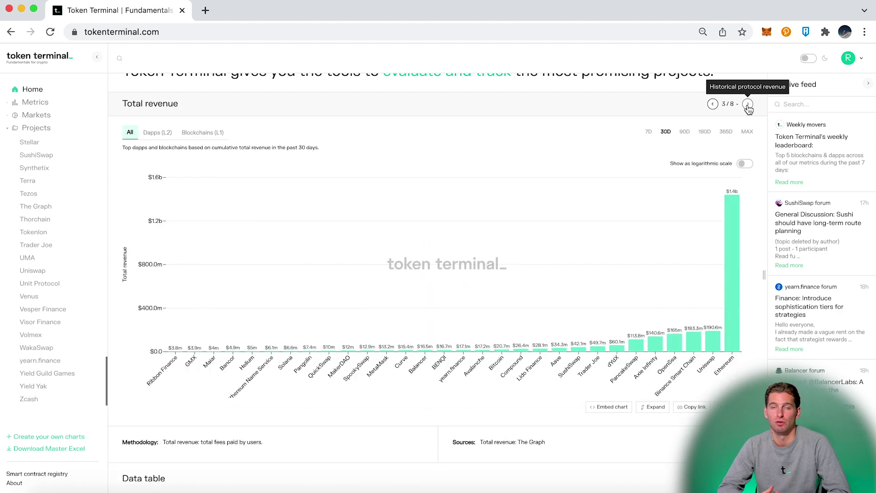
left_click(748, 105)
left_click(748, 105)
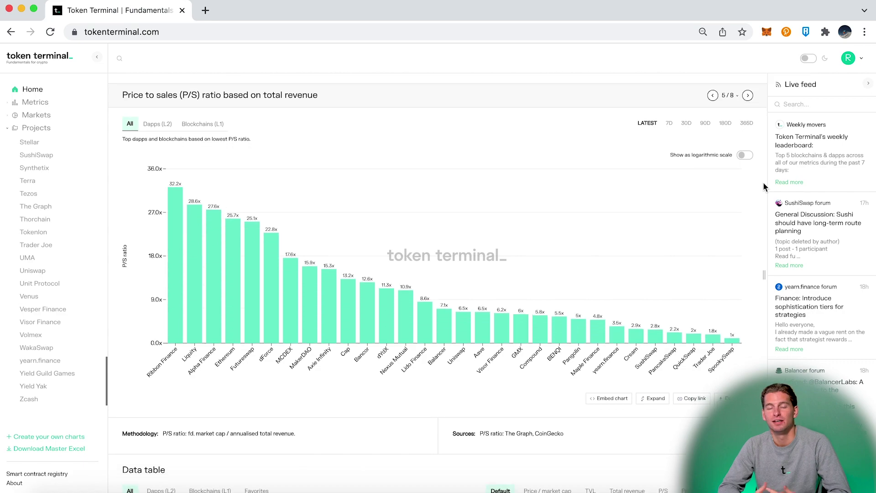
Step: Sort the data table by P/S ratio ascending, putting SpookySwap first at 1.22x
scroll(763, 184, "down", 8)
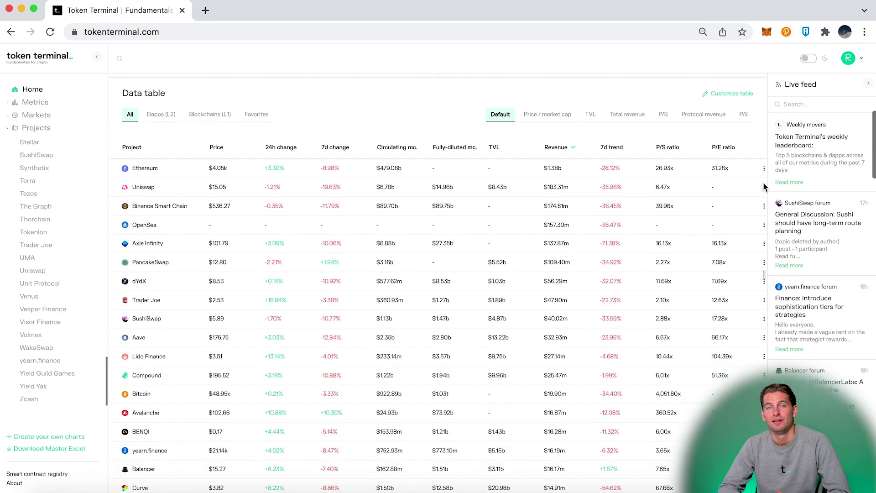
scroll(351, 281, "down", 3)
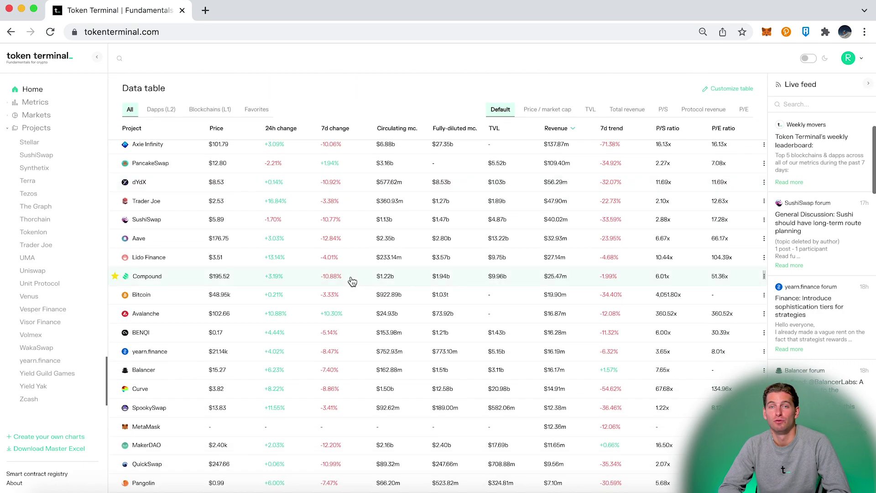
scroll(351, 281, "down", 5)
scroll(352, 281, "up", 2)
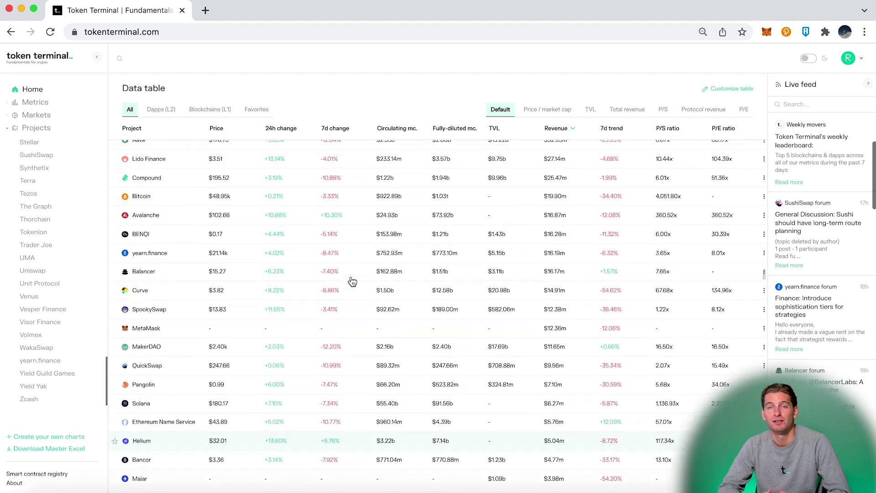
scroll(352, 281, "up", 8)
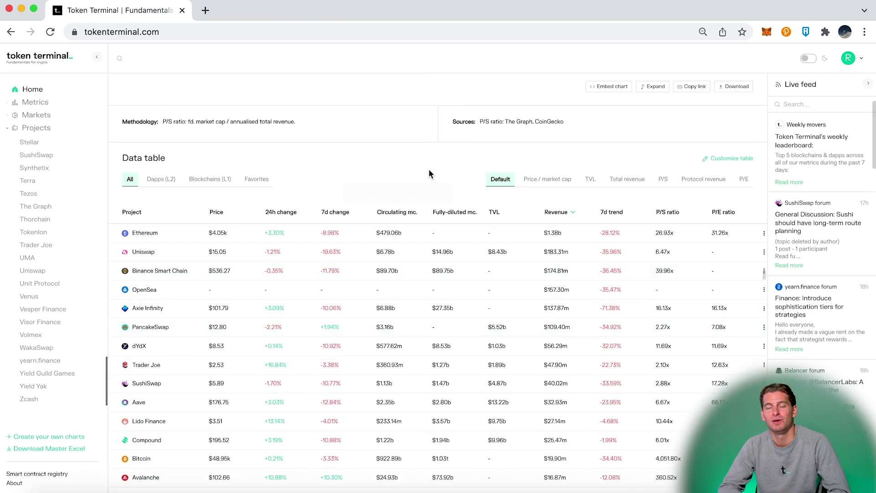
mouse_move(458, 217)
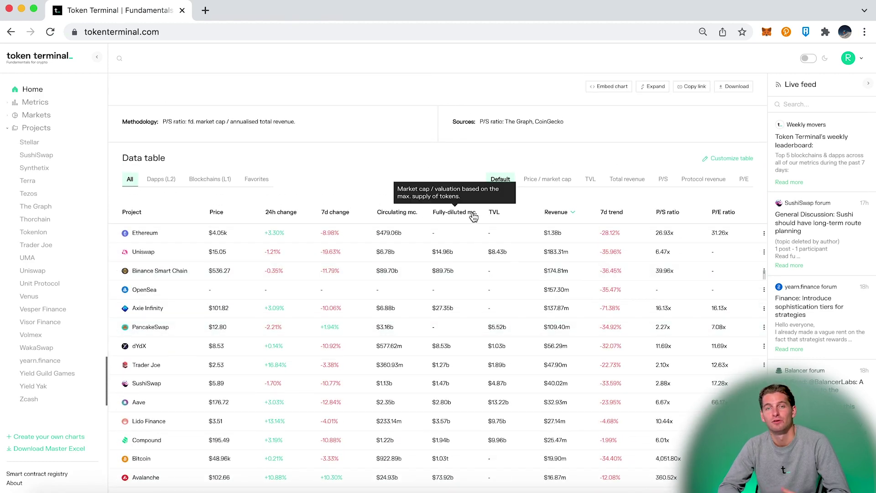
mouse_move(632, 217)
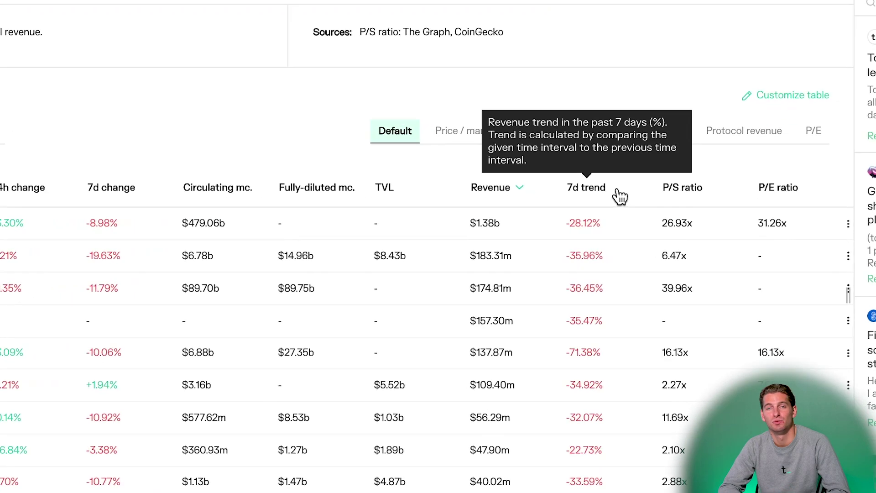
mouse_move(687, 190)
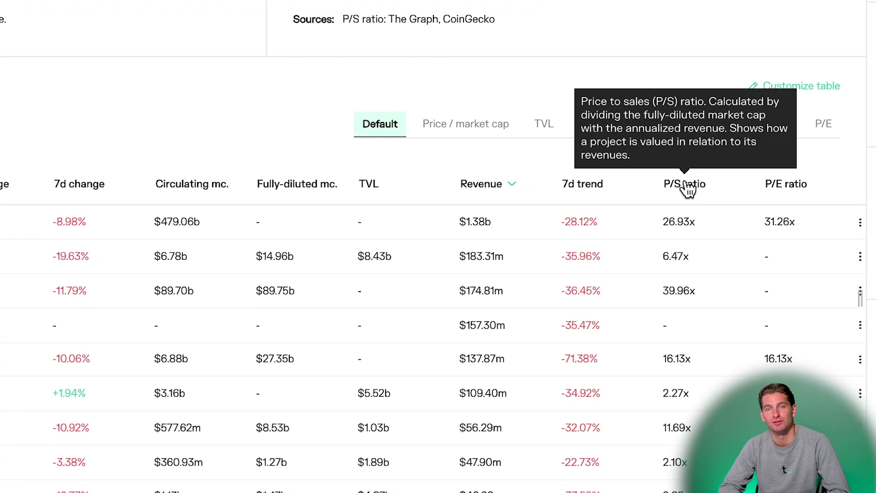
left_click(687, 184)
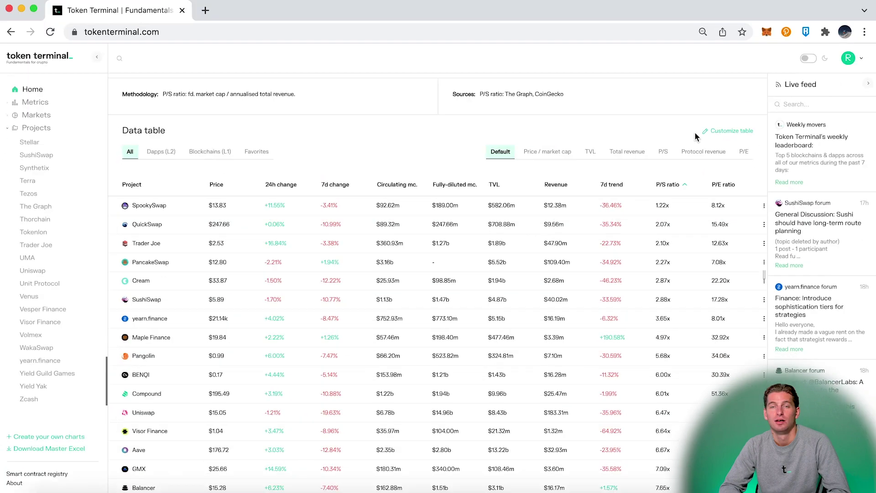
Step: Customize the data table to show only the Price, Market cap and P/S columns
left_click(733, 133)
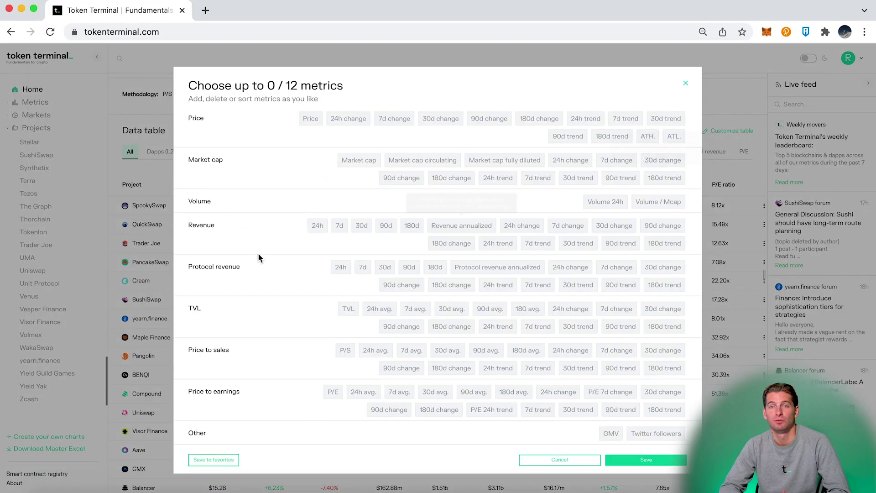
left_click(312, 119)
left_click(361, 194)
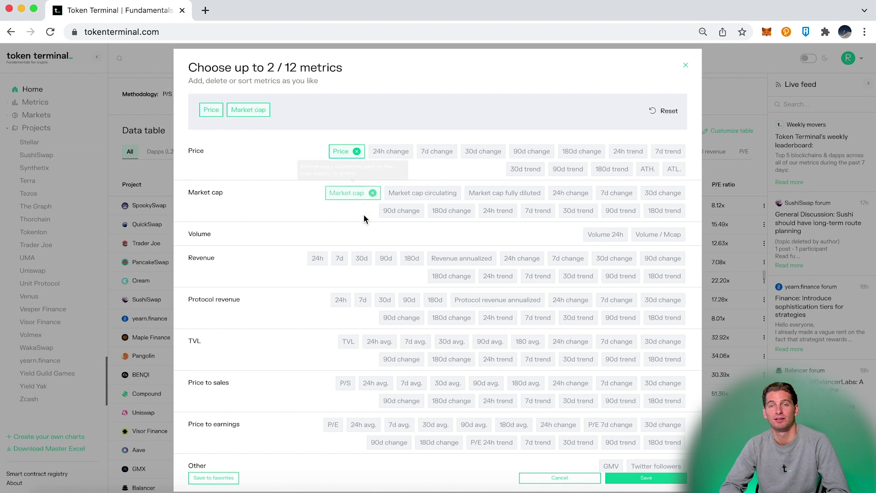
left_click(344, 383)
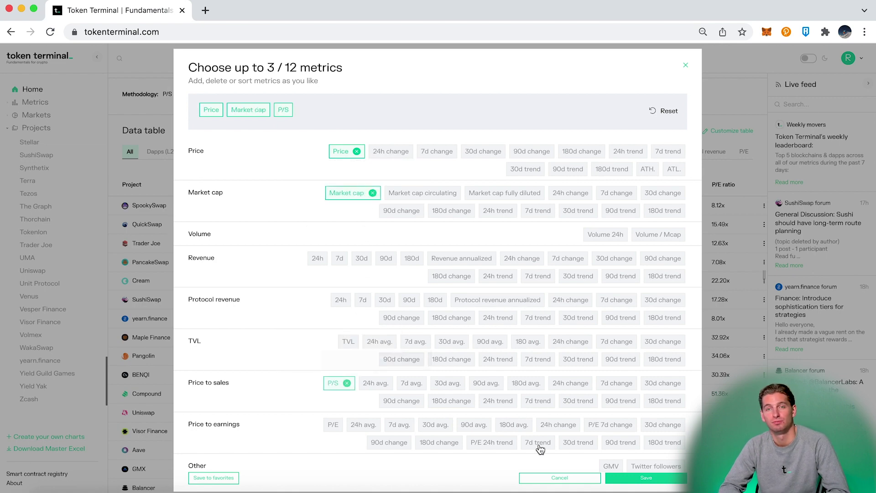
left_click(622, 477)
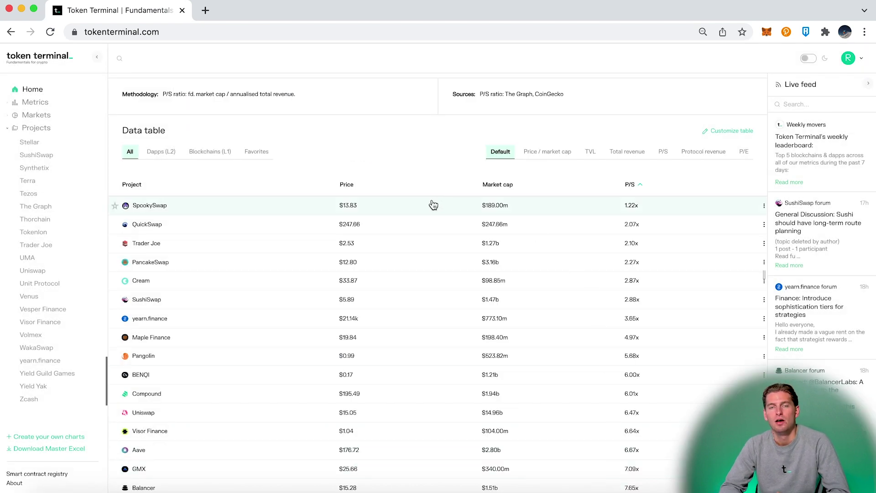
Step: Expand the Weekly movers post in the Live feed, showing UMA and Maple Finance as top gainers
scroll(376, 183, "down", 5)
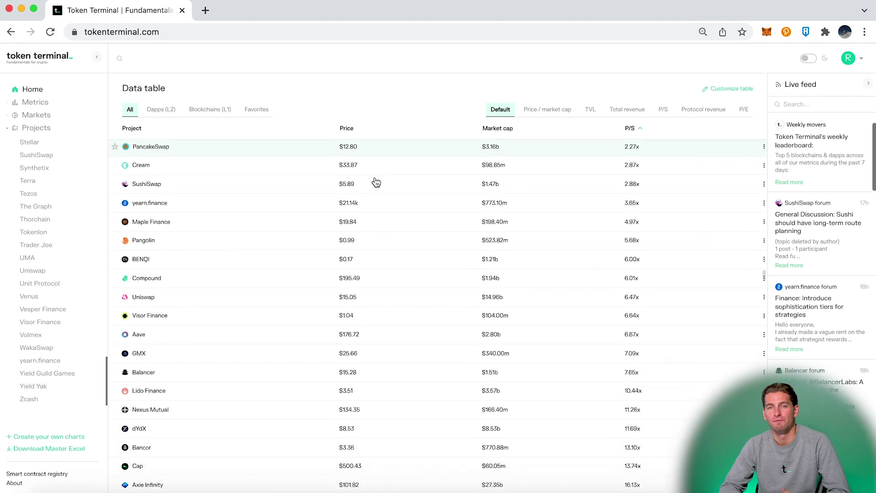
scroll(376, 182, "up", 7)
scroll(813, 226, "down", 3)
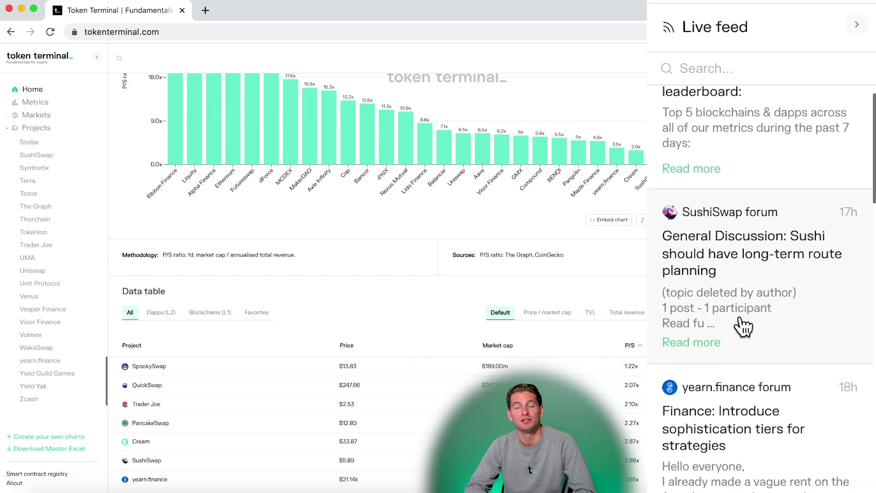
scroll(743, 325, "down", 10)
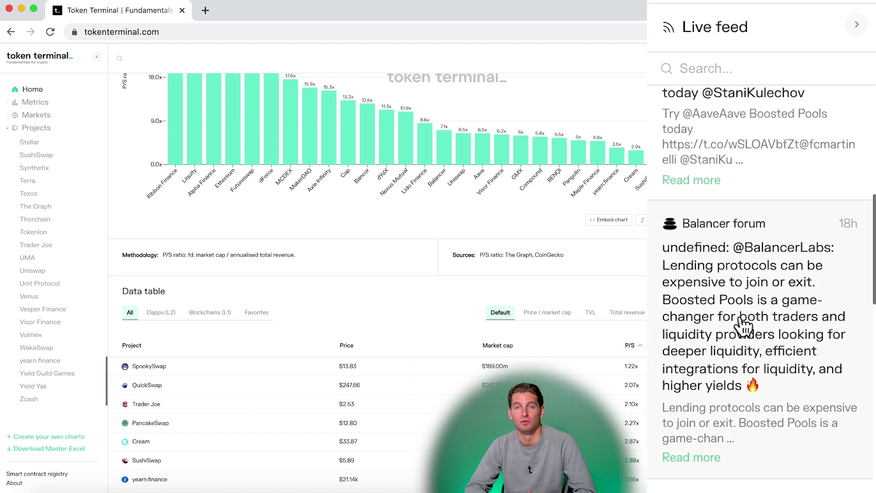
scroll(743, 326, "down", 8)
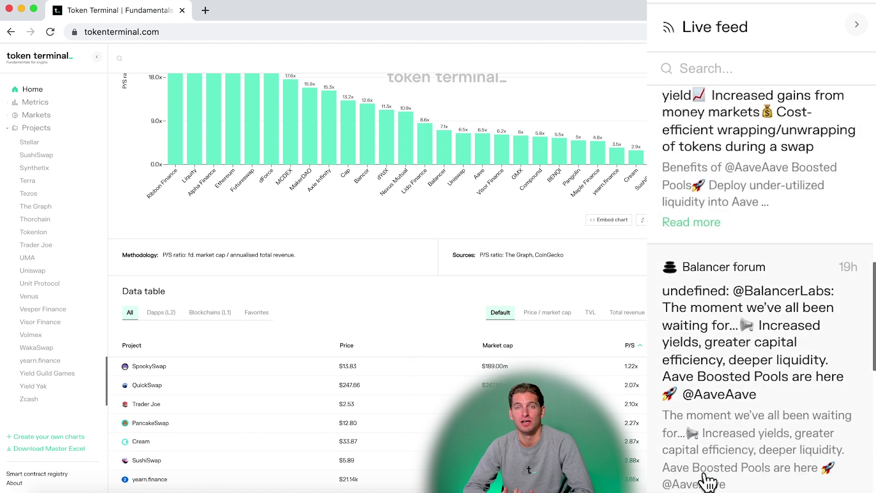
scroll(796, 303, "down", 6)
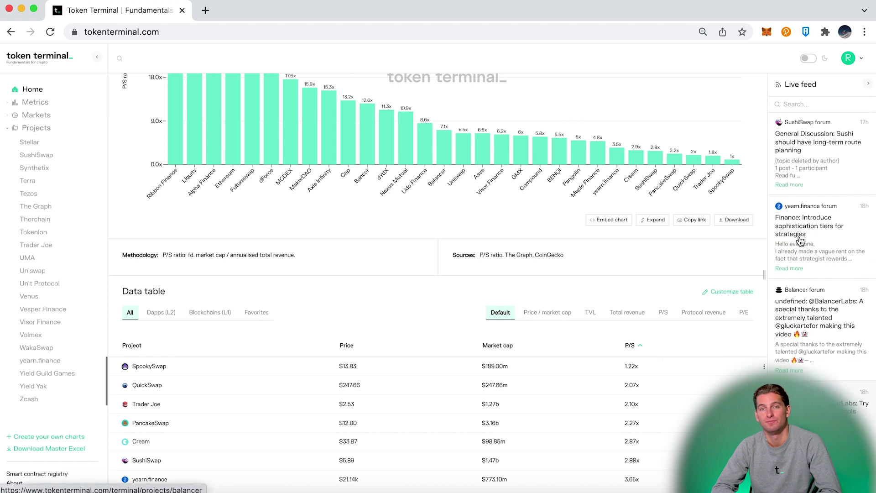
scroll(801, 240, "up", 6)
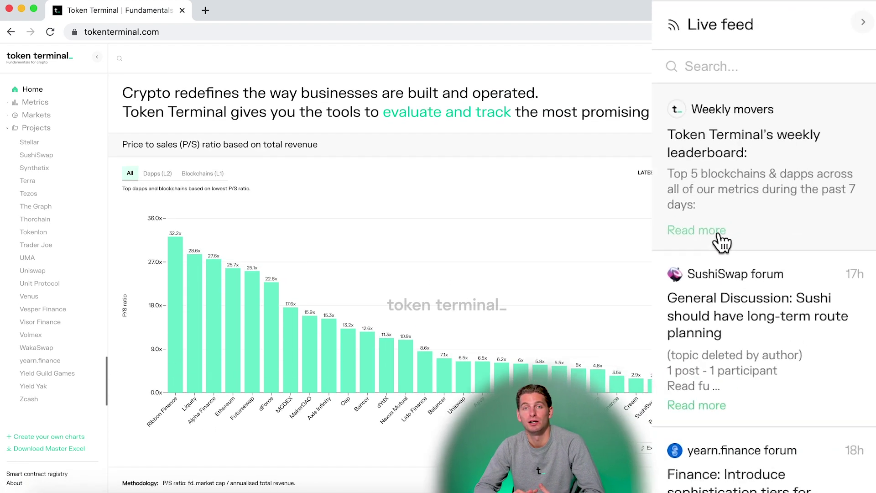
left_click(719, 231)
scroll(725, 352, "down", 8)
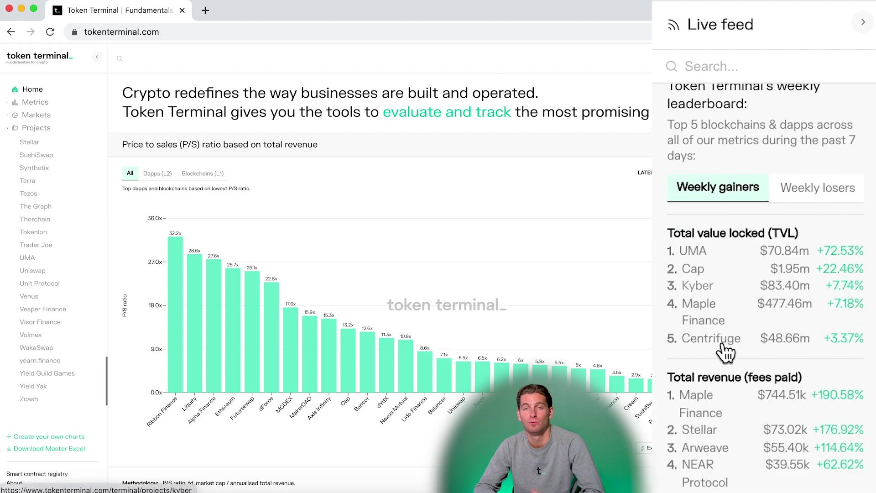
scroll(725, 351, "up", 7)
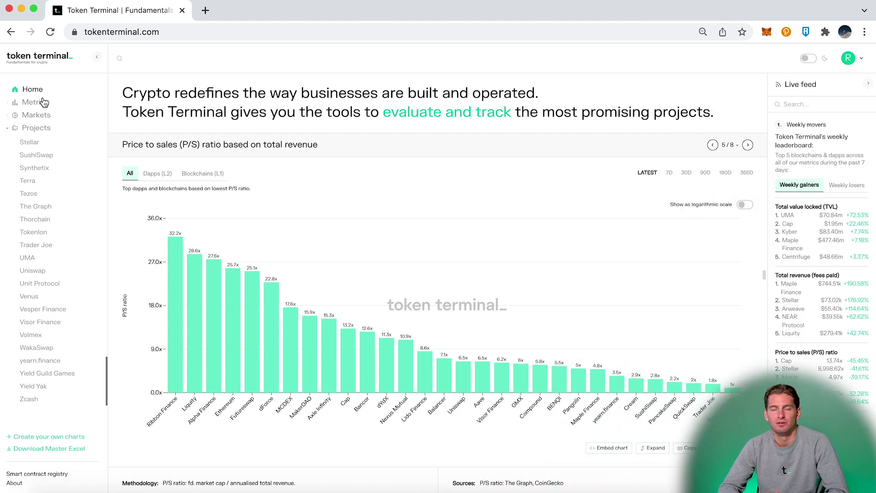
Step: Open the Price to sales (P/S) ratio metric page and limit its comparison chart to 90 days
left_click(69, 117)
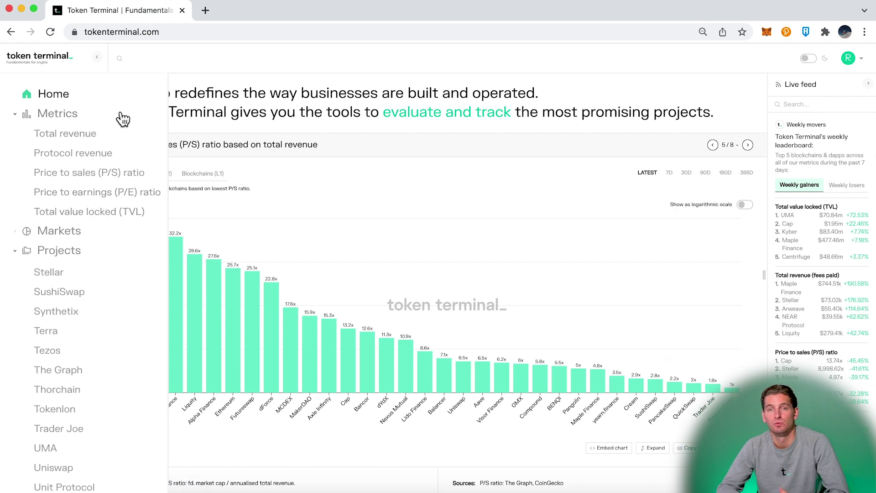
left_click(69, 142)
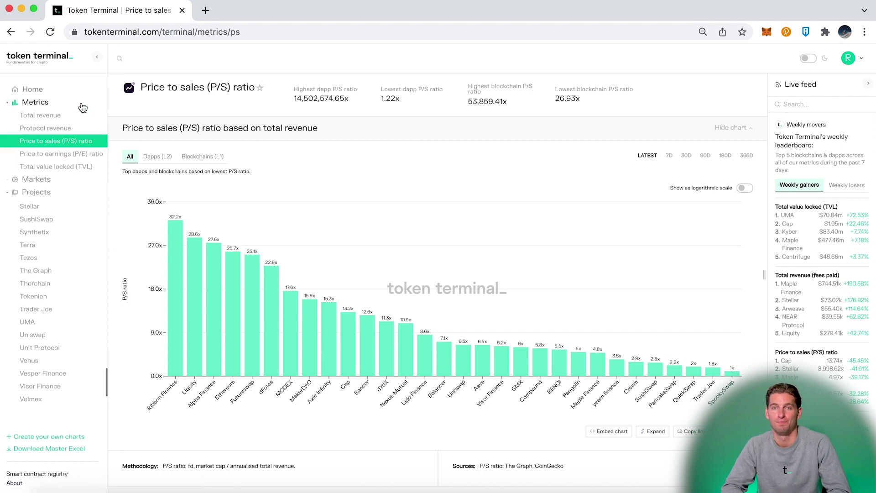
scroll(748, 328, "down", 1)
scroll(748, 329, "down", 10)
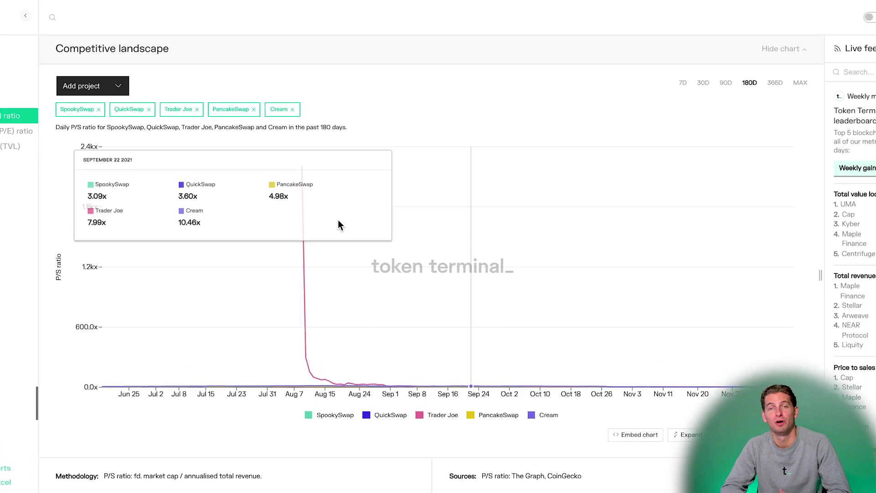
left_click(748, 65)
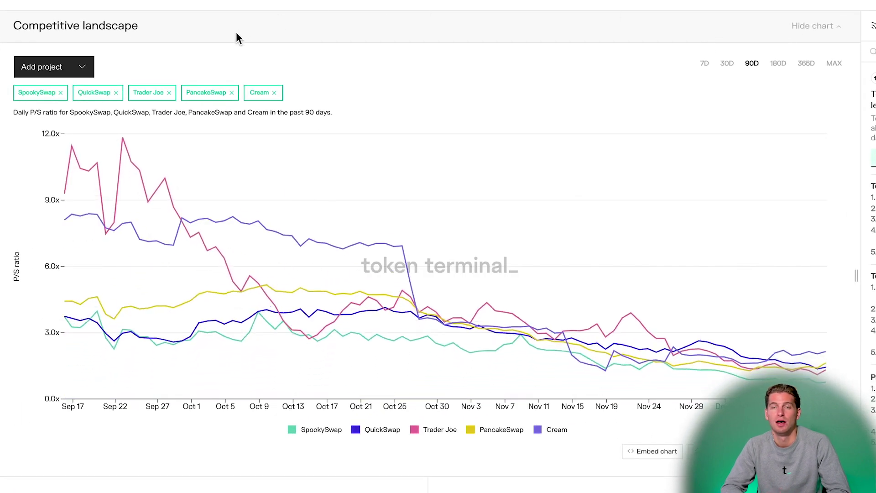
Step: Add Axie Infinity to the P/S comparison and remove an unwanted project
left_click(78, 65)
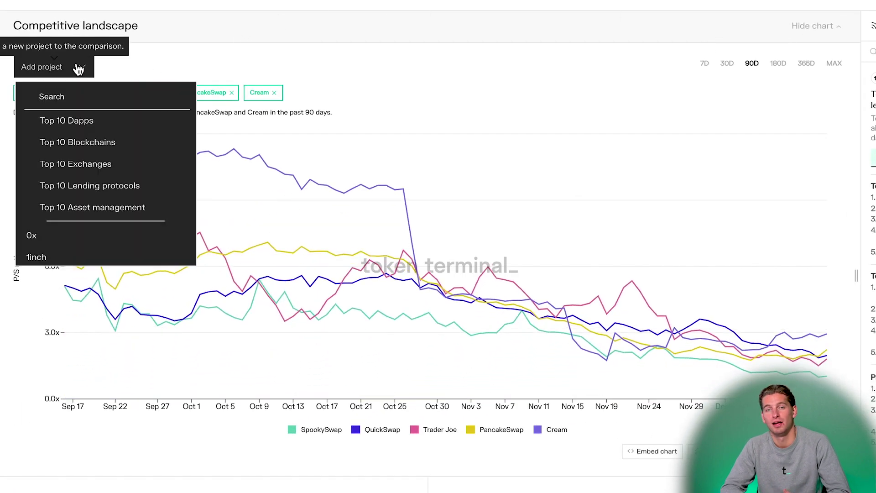
scroll(114, 203, "down", 3)
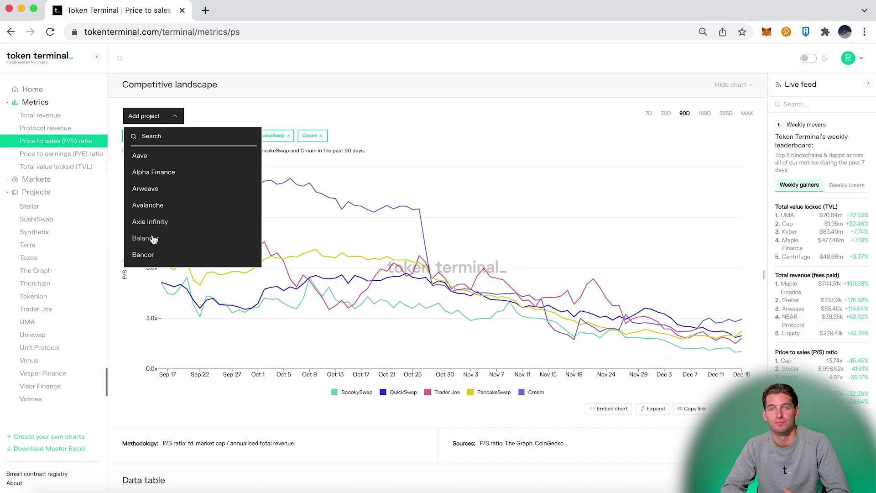
left_click(81, 205)
left_click(364, 135)
left_click(153, 115)
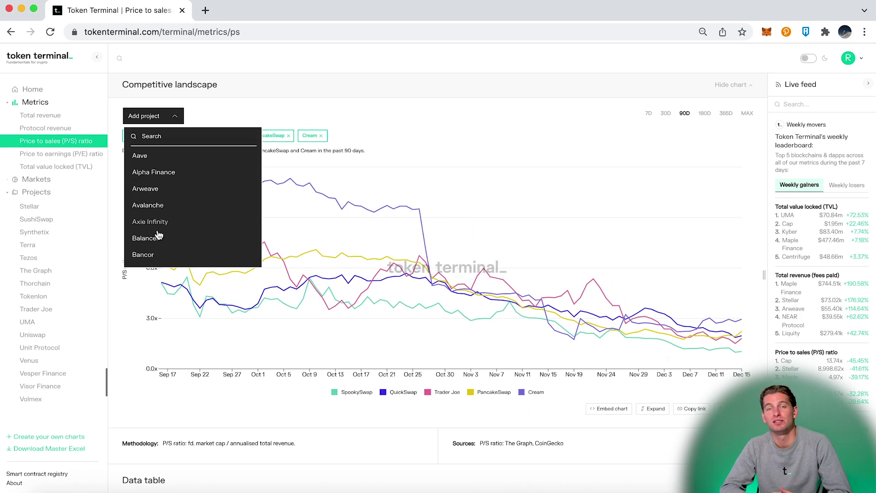
left_click(150, 222)
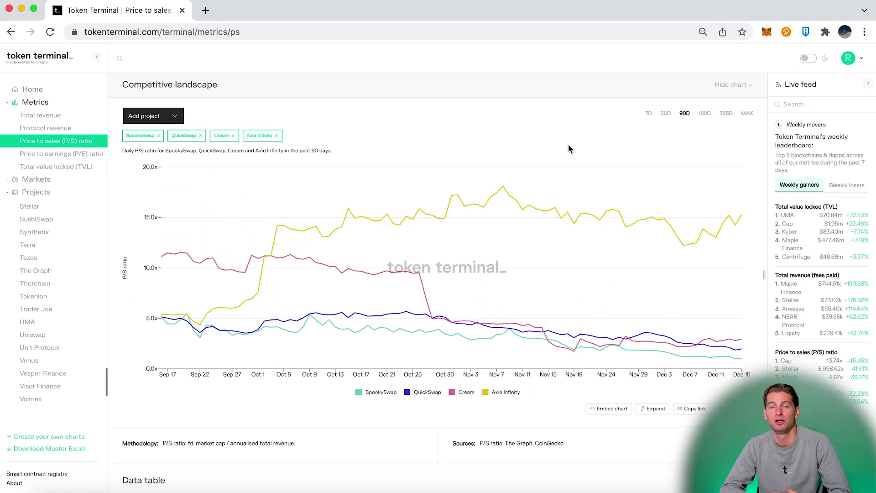
scroll(568, 144, "up", 10)
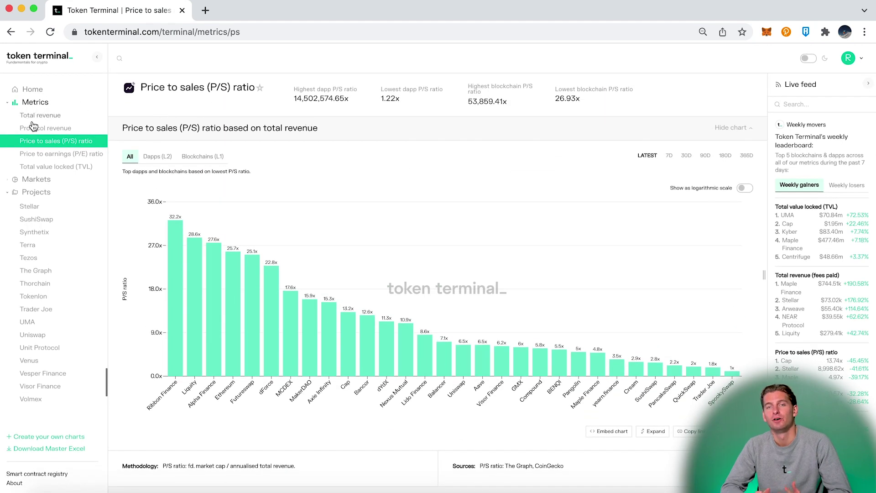
left_click(41, 179)
scroll(61, 208, "down", 1)
Step: Chart Lending protocols' 180-day borrowing volume as % share, led by MakerDAO and Aave
left_click(32, 205)
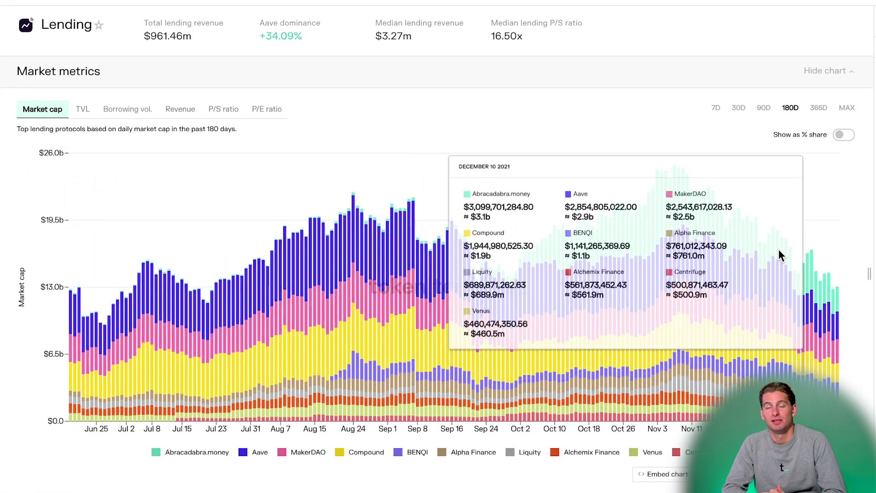
left_click(120, 111)
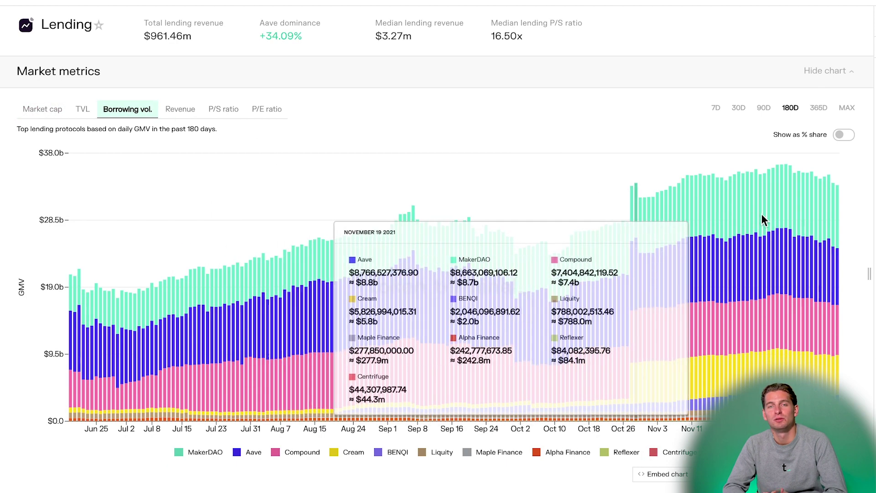
left_click(847, 138)
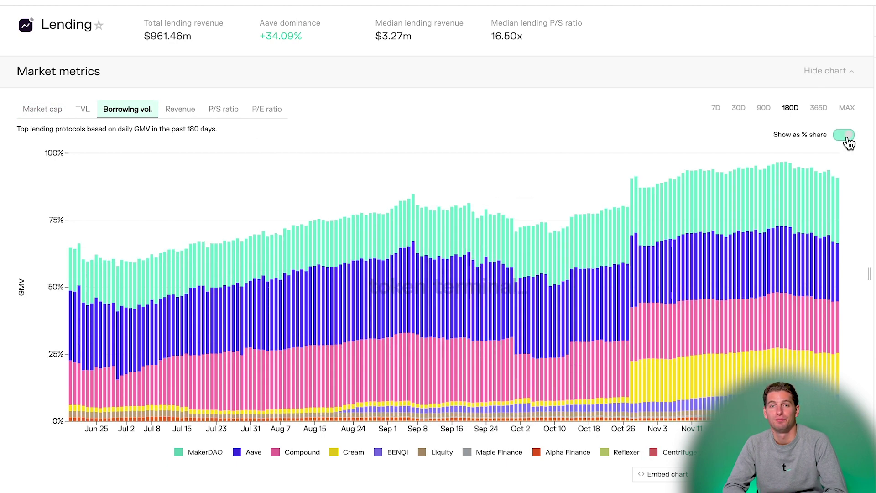
mouse_move(829, 173)
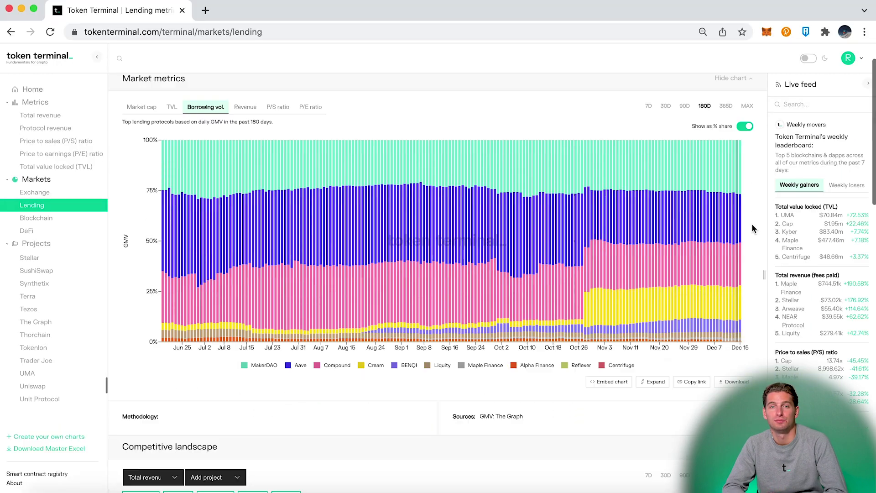
scroll(829, 172, "down", 8)
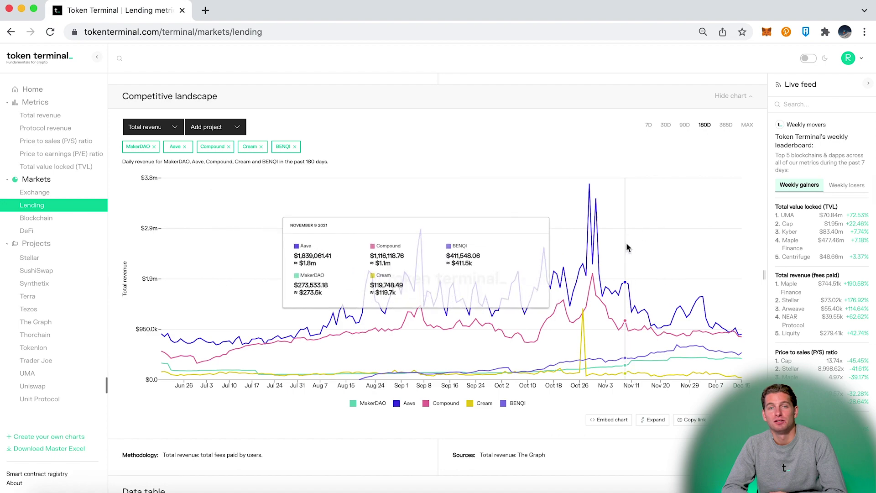
scroll(593, 156, "down", 3)
scroll(594, 157, "up", 5)
scroll(594, 157, "up", 8)
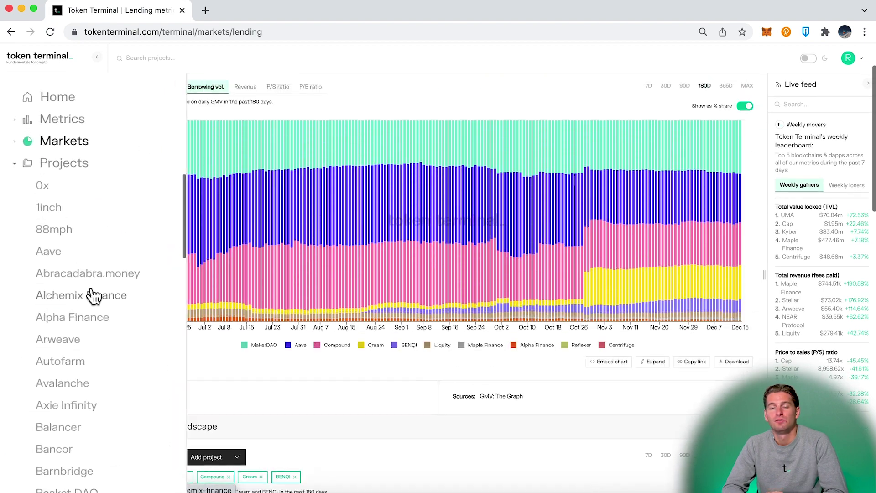
scroll(43, 430, "down", 3)
scroll(42, 433, "down", 5)
scroll(43, 434, "up", 10)
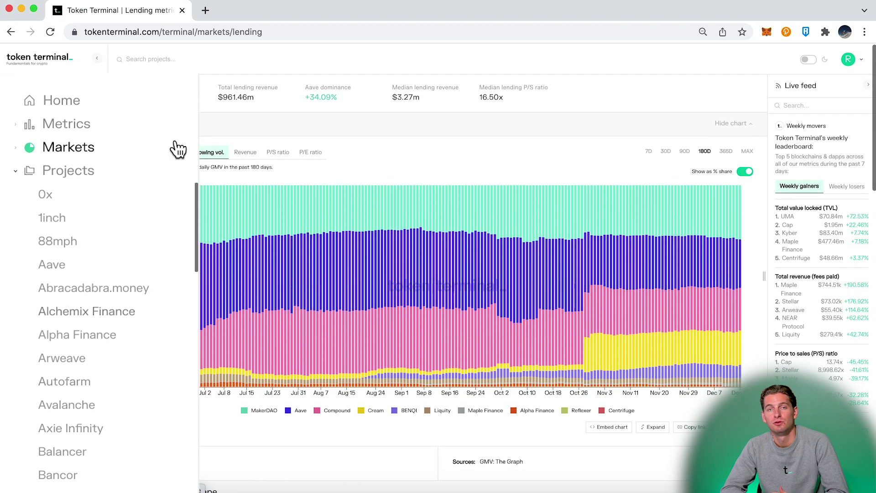
left_click(143, 57)
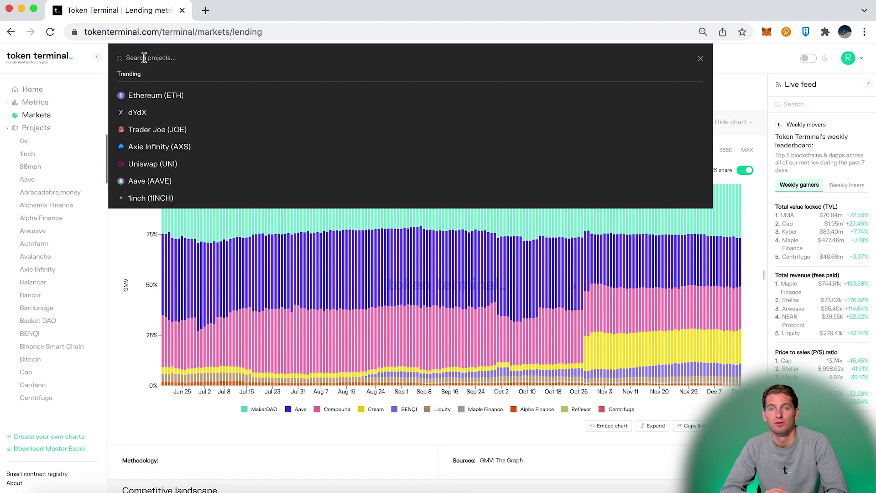
key("Escape")
scroll(45, 302, "down", 10)
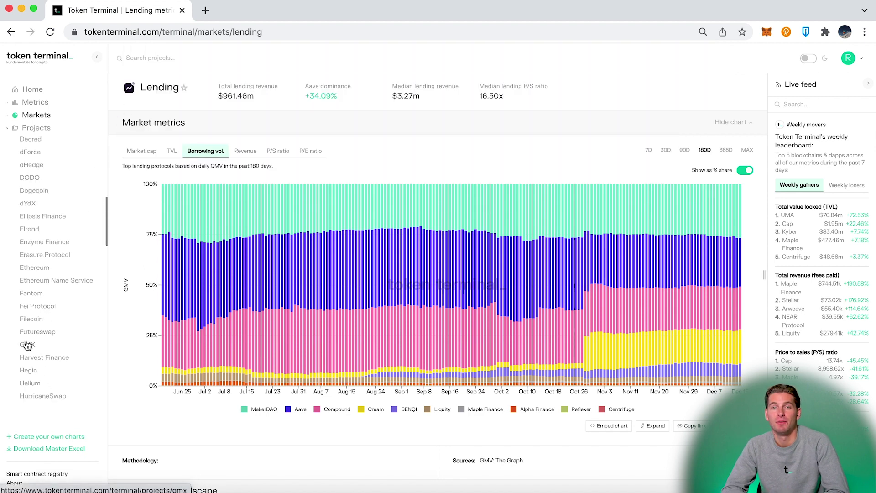
Step: On the GMX dashboard, chart protocol revenue with P/E ratio instead of fully-diluted market cap
left_click(27, 345)
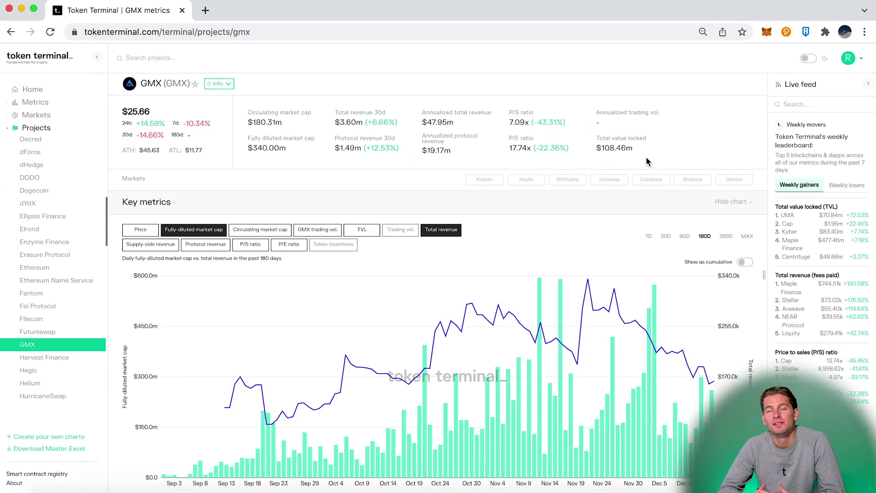
scroll(641, 226, "down", 3)
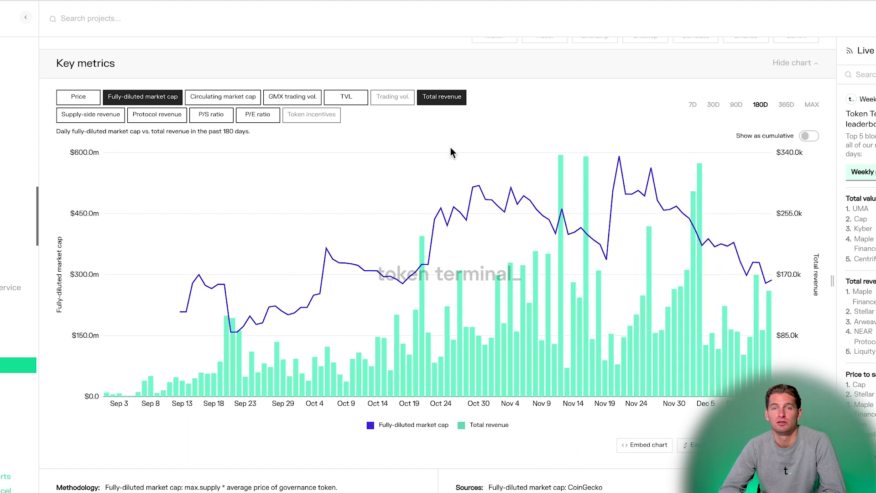
left_click(157, 115)
left_click(147, 97)
left_click(258, 120)
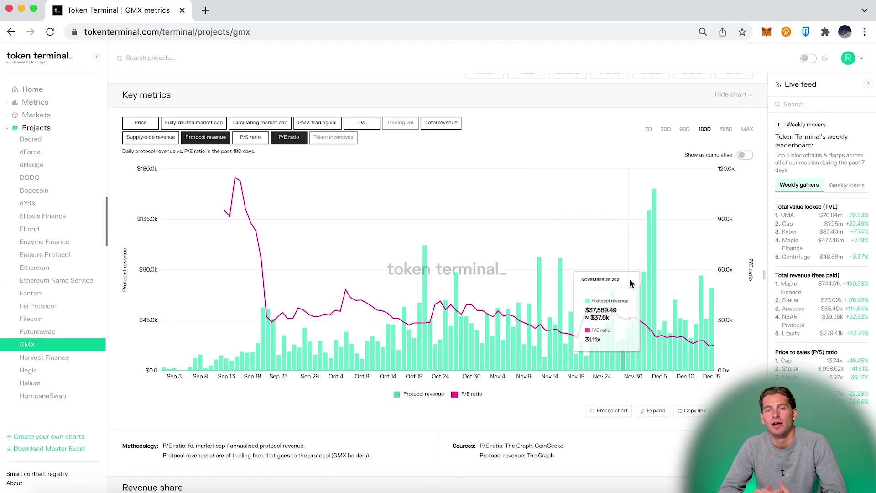
Step: Remove the default competitor chips from GMX's total revenue comparison
scroll(630, 282, "down", 9)
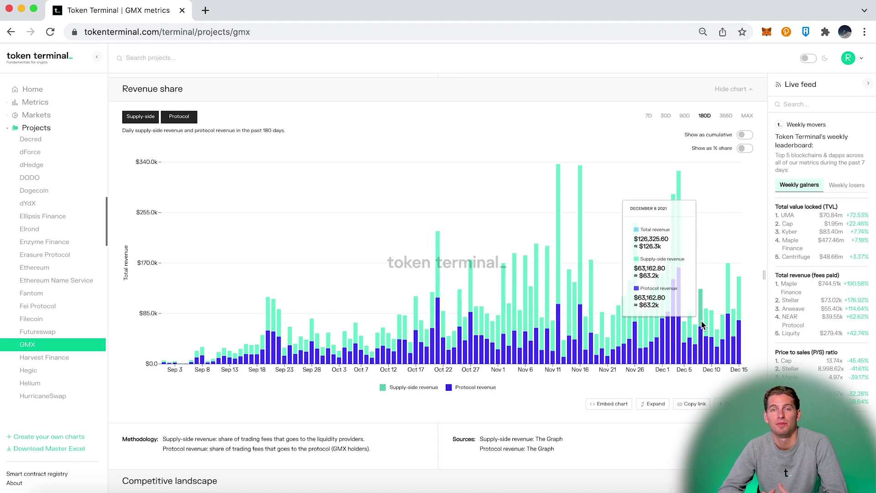
scroll(352, 157, "down", 9)
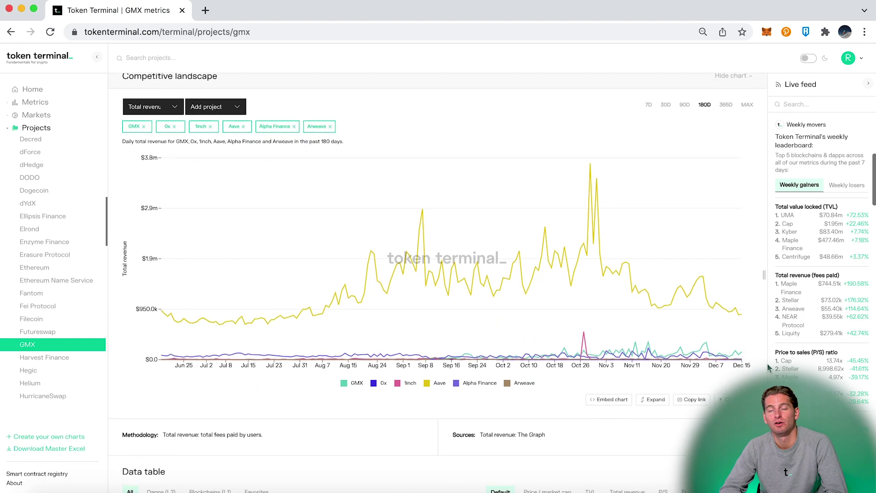
left_click(177, 124)
left_click(177, 124)
left_click(176, 124)
left_click(194, 124)
left_click(183, 124)
Step: Add MCDEX and Cap as competitors in the comparison
left_click(210, 104)
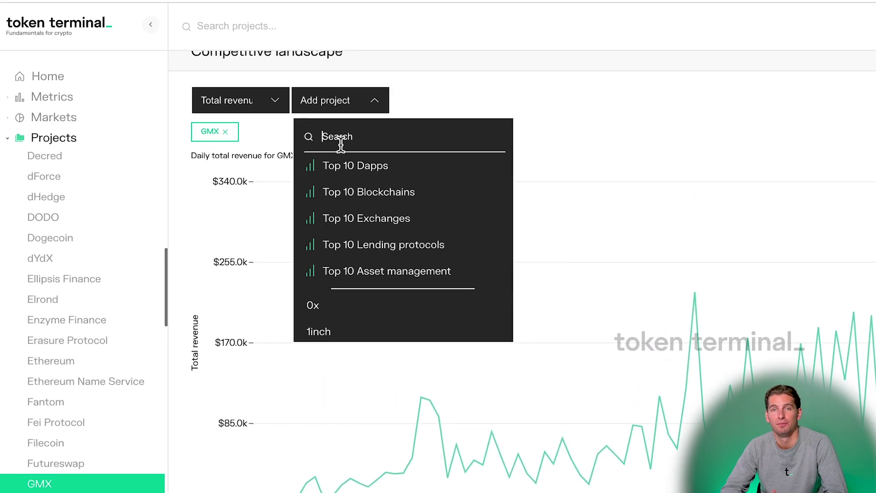
type("mcde")
left_click(350, 181)
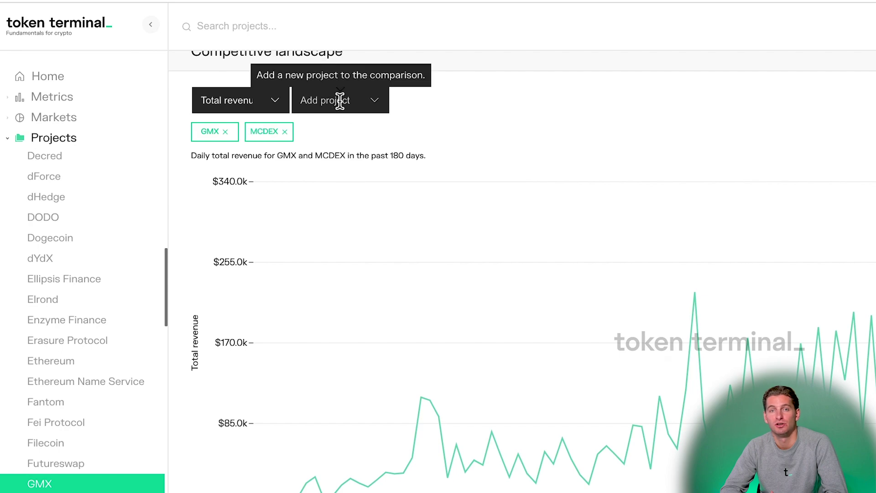
left_click(340, 101)
type("cap")
left_click(368, 168)
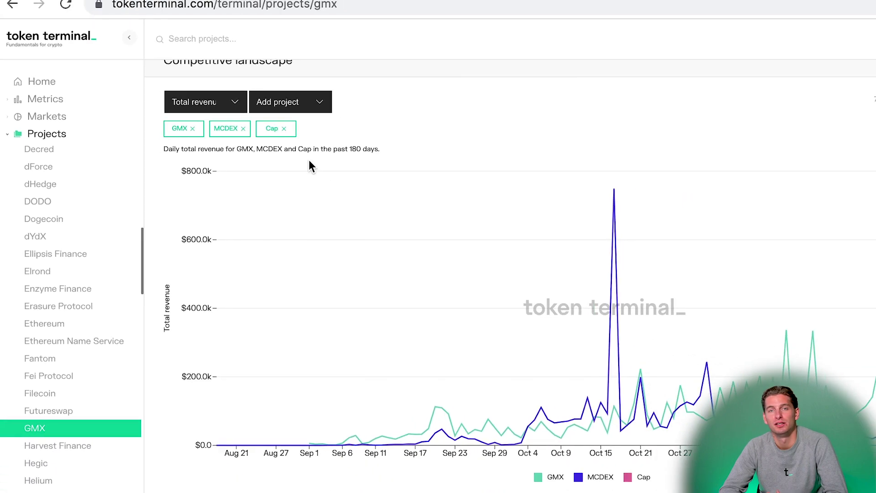
scroll(706, 242, "down", 3)
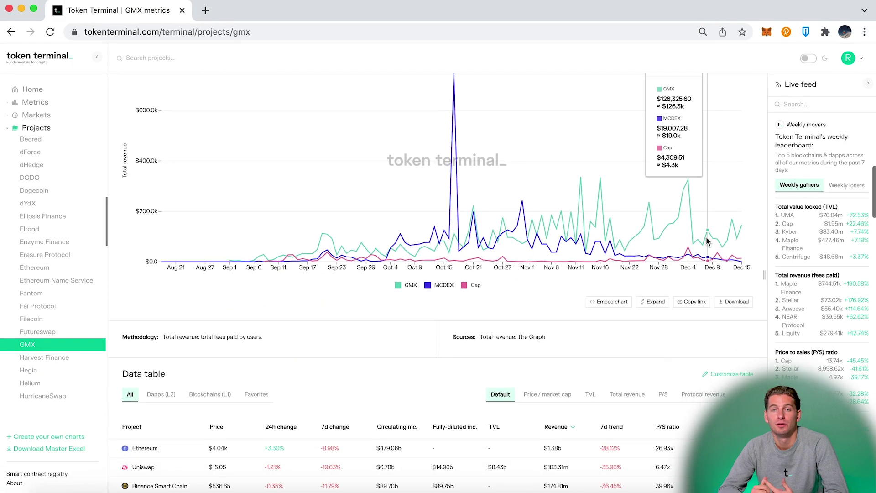
scroll(706, 242, "down", 3)
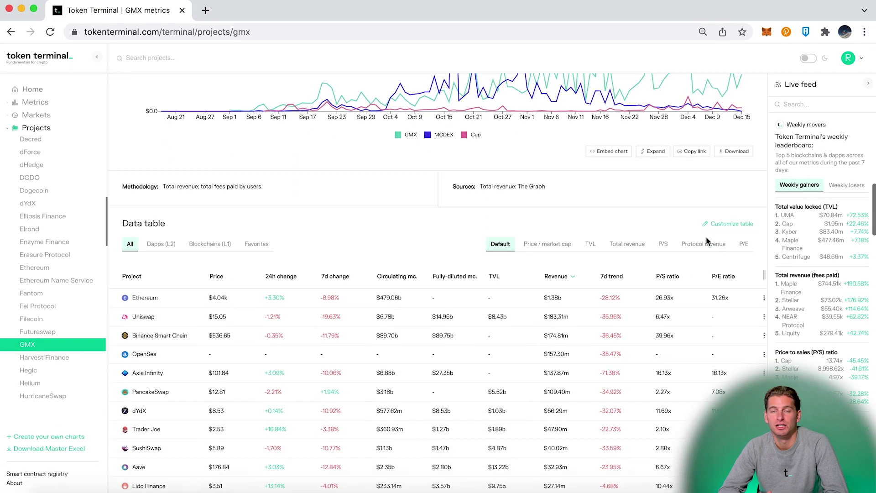
scroll(705, 237, "up", 3)
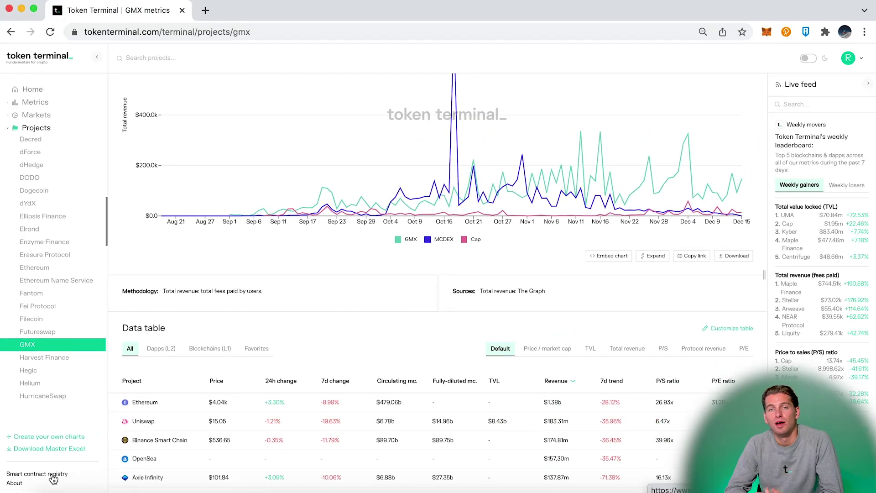
left_click(35, 474)
Step: Expand Uniswap in the smart contract registry to review its addresses, then collapse it
scroll(194, 229, "up", 15)
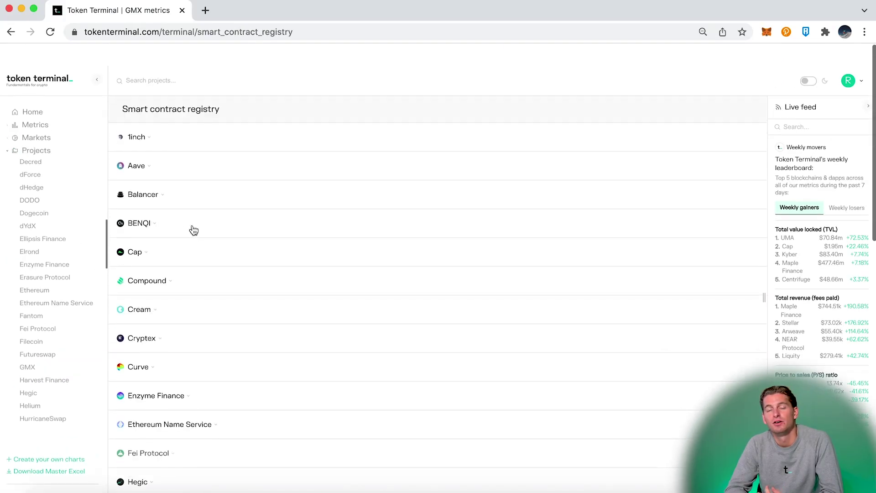
scroll(194, 229, "down", 7)
scroll(194, 229, "down", 6)
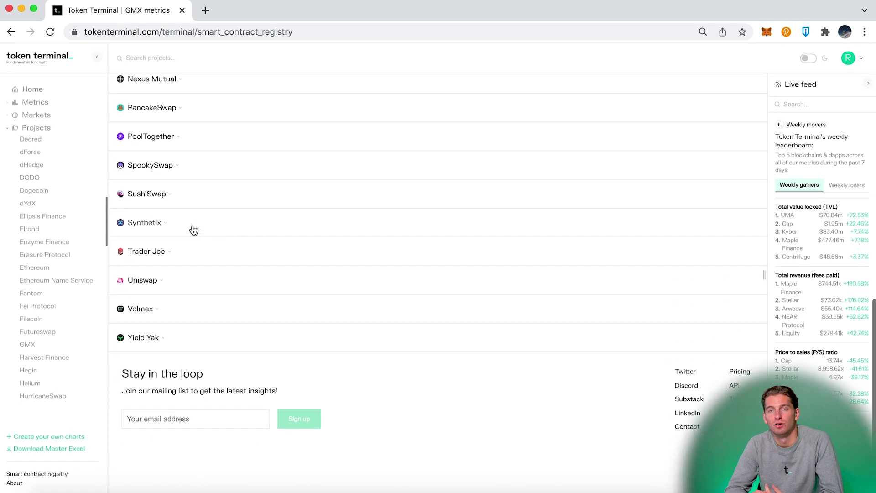
scroll(194, 229, "up", 15)
scroll(194, 229, "down", 7)
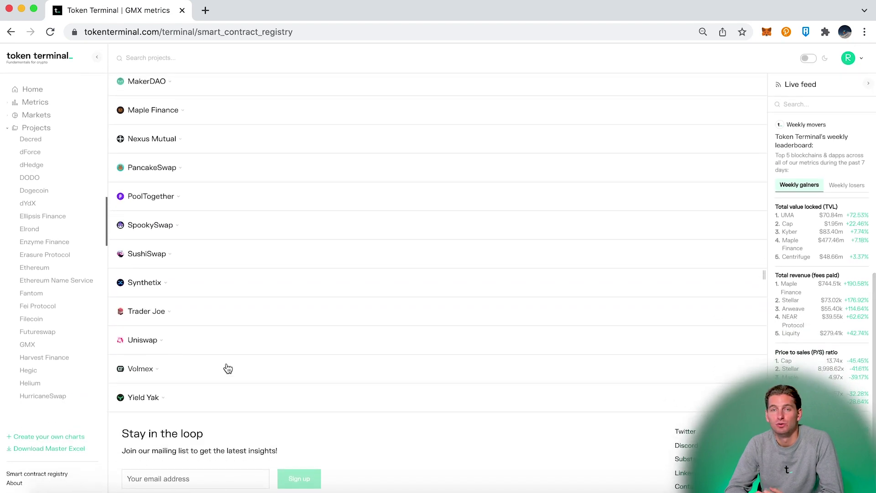
left_click(159, 346)
scroll(320, 395, "down", 3)
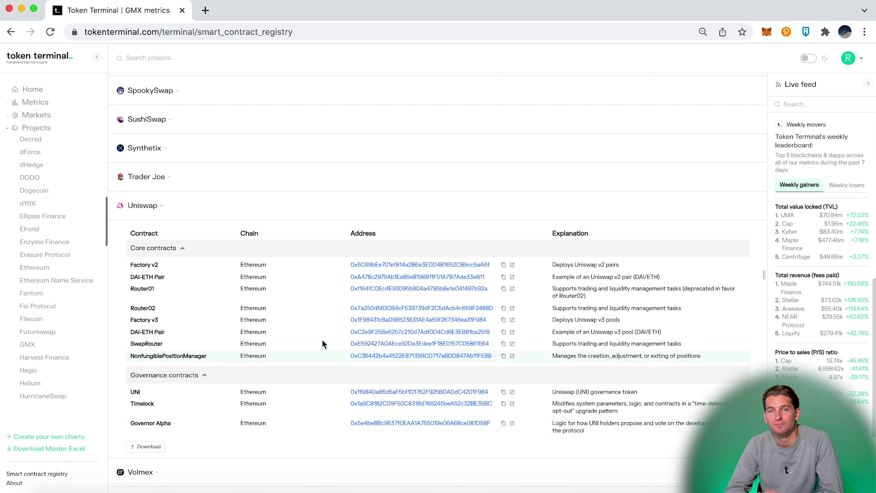
left_click(143, 206)
Step: Open the docs from About, browse Our metrics, then go to the Methodology page
left_click(17, 485)
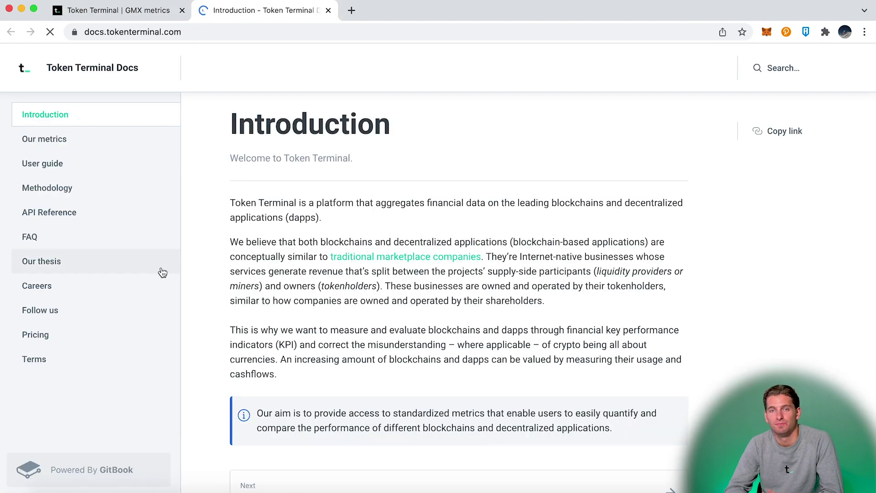
left_click(80, 139)
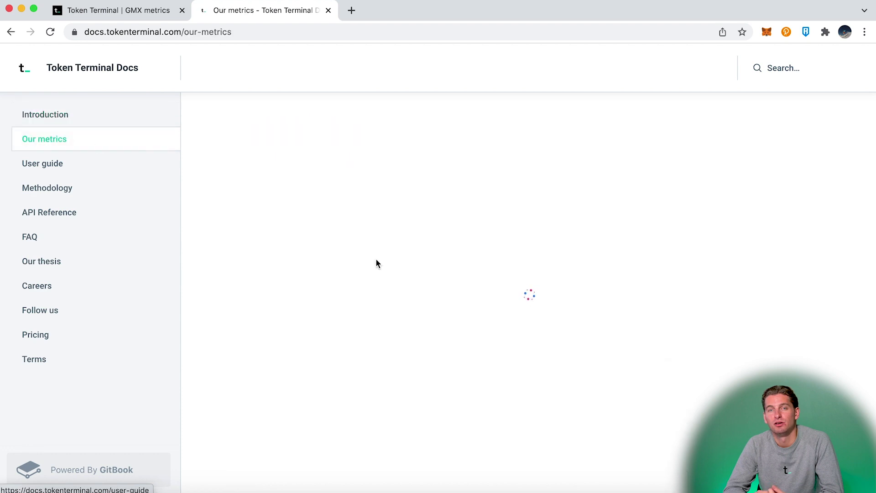
scroll(377, 263, "down", 5)
scroll(376, 263, "down", 10)
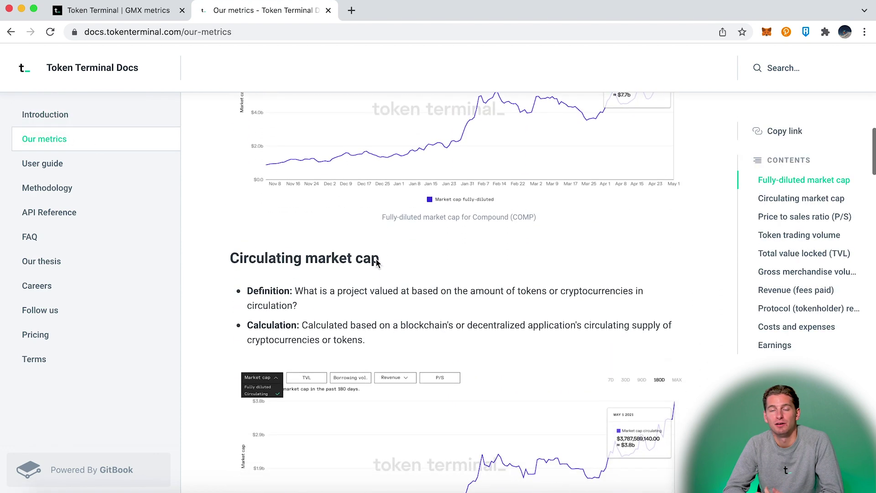
scroll(377, 263, "down", 2)
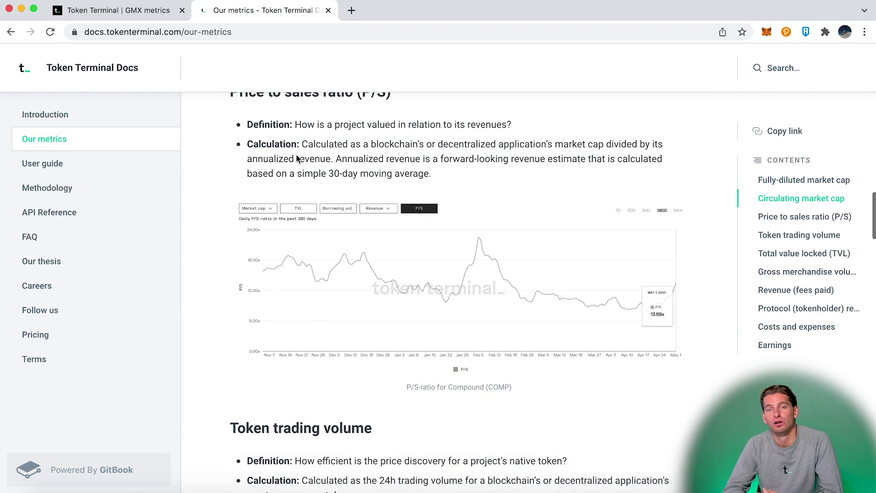
left_click(64, 196)
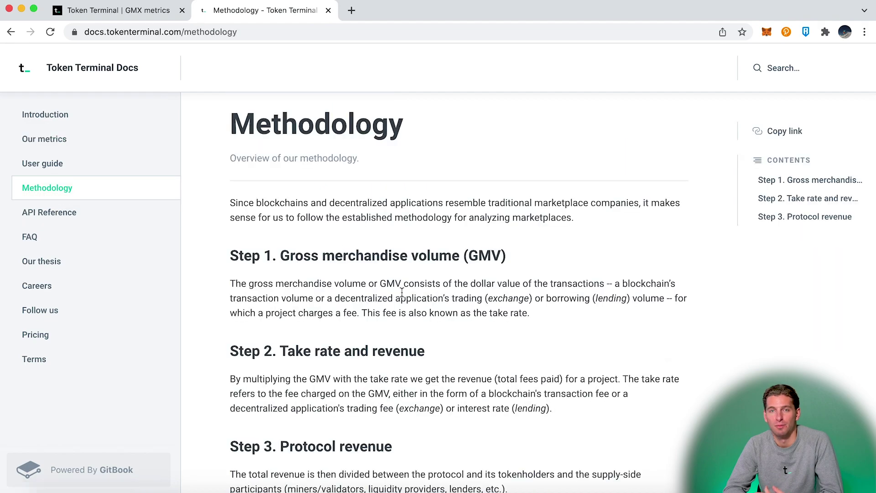